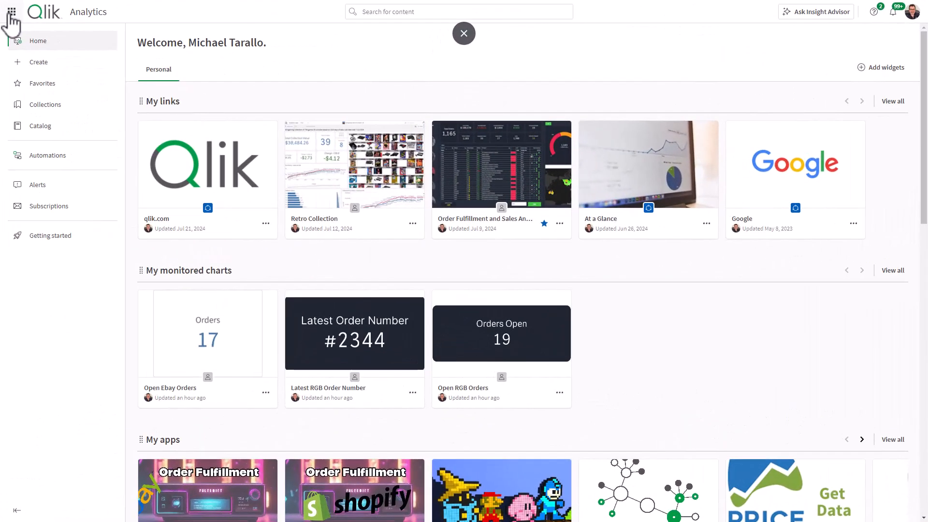
- Create an ML experiment named "Do More Late Deliveries" in the AutoML - Do More space
click(11, 15)
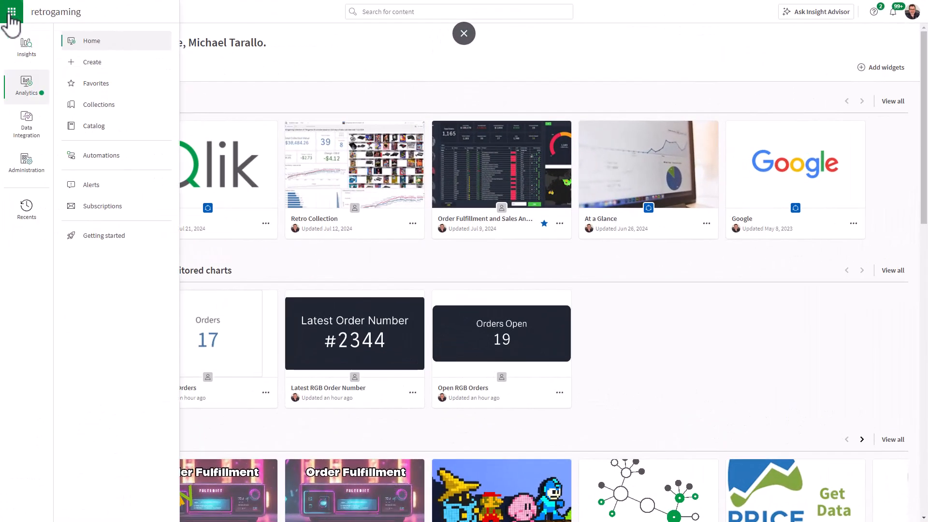
click(95, 42)
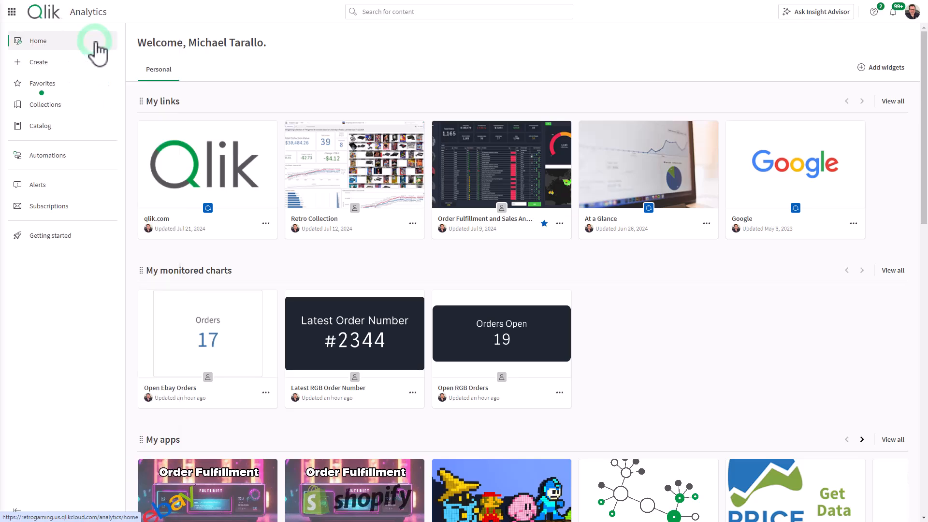
click(65, 69)
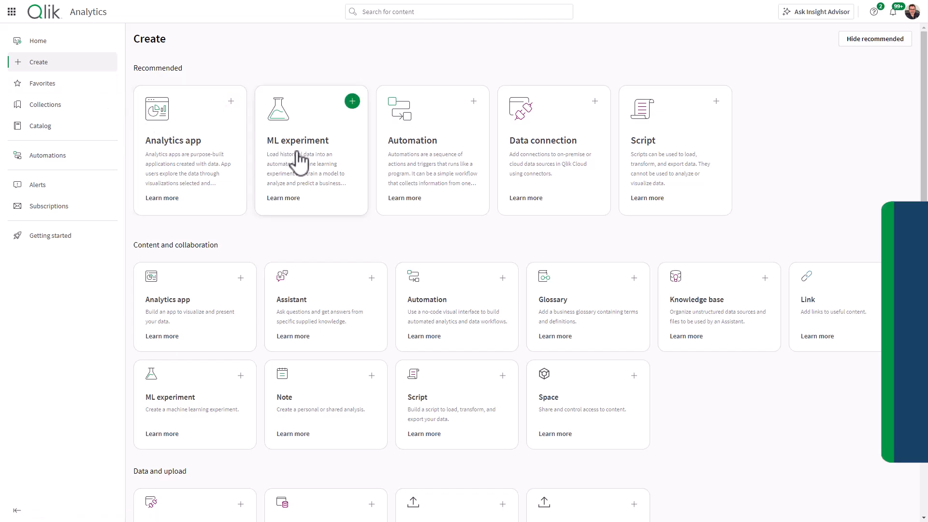
click(352, 102)
click(590, 234)
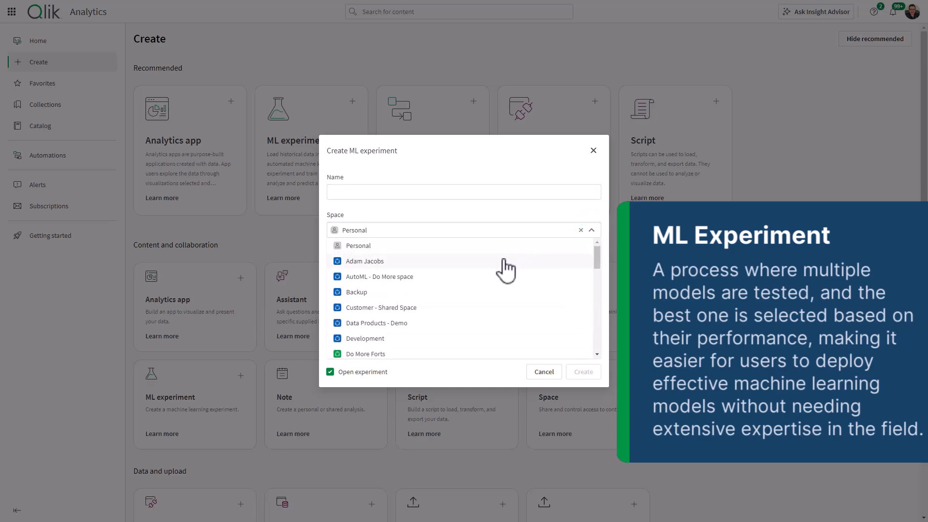
click(407, 277)
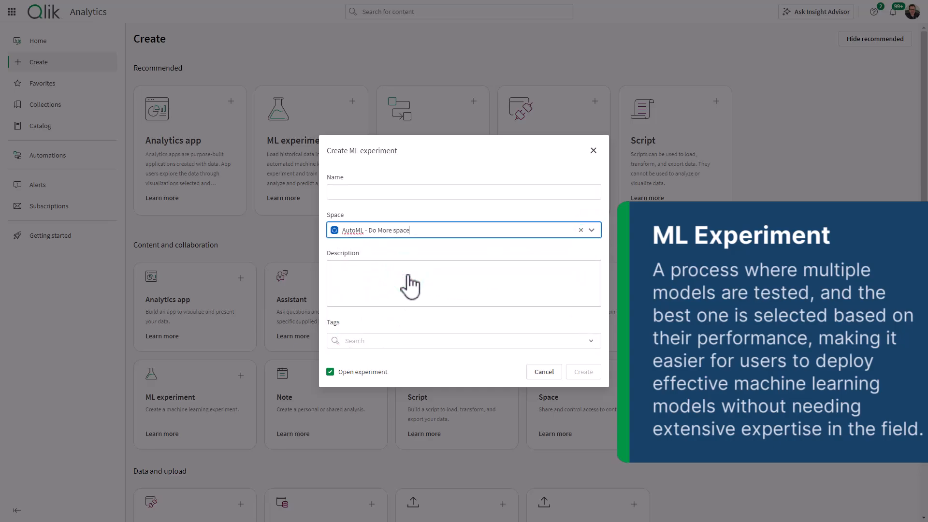
click(368, 192)
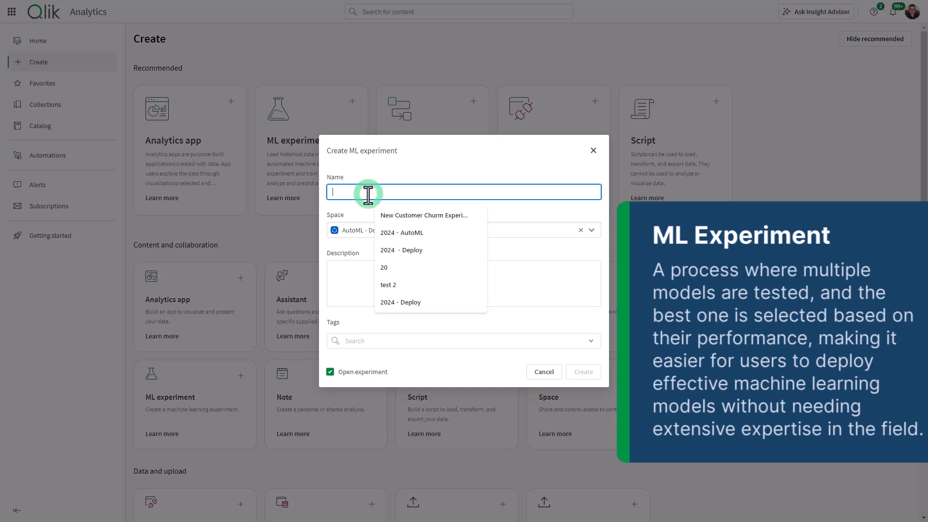
text(Do )
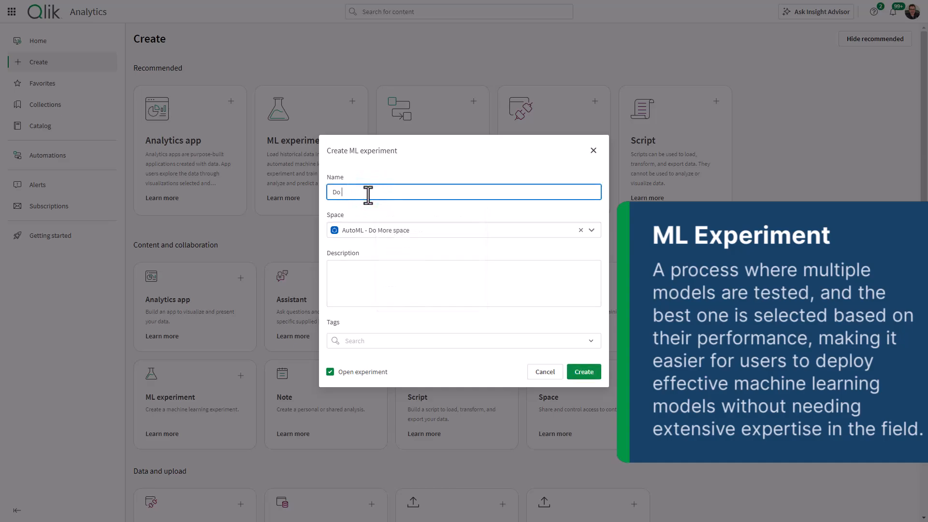
text(More Late Deliveries)
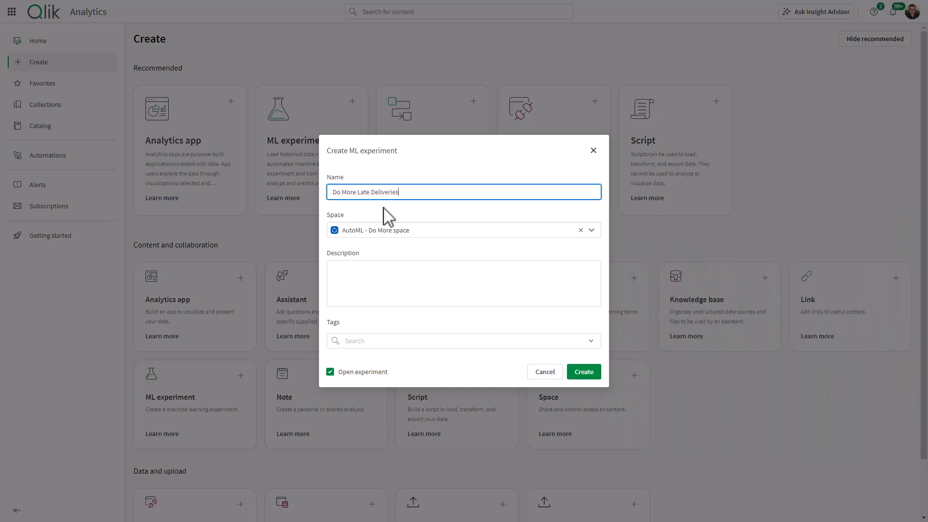
click(586, 375)
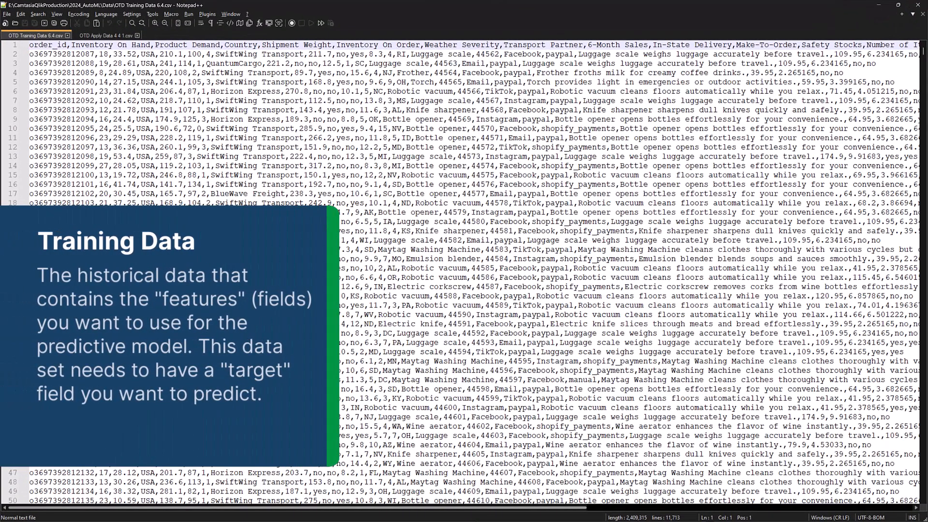
- Examine the column headers of OTD Training Data 6.4.csv in Notepad++ up to the target field Shipped Late
scroll(474, 274, right, 10)
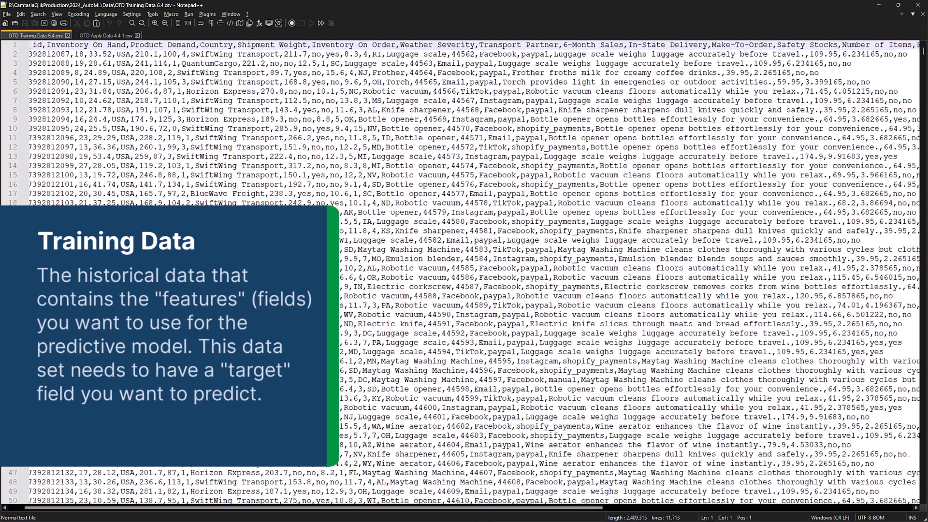
scroll(464, 274, right, 5)
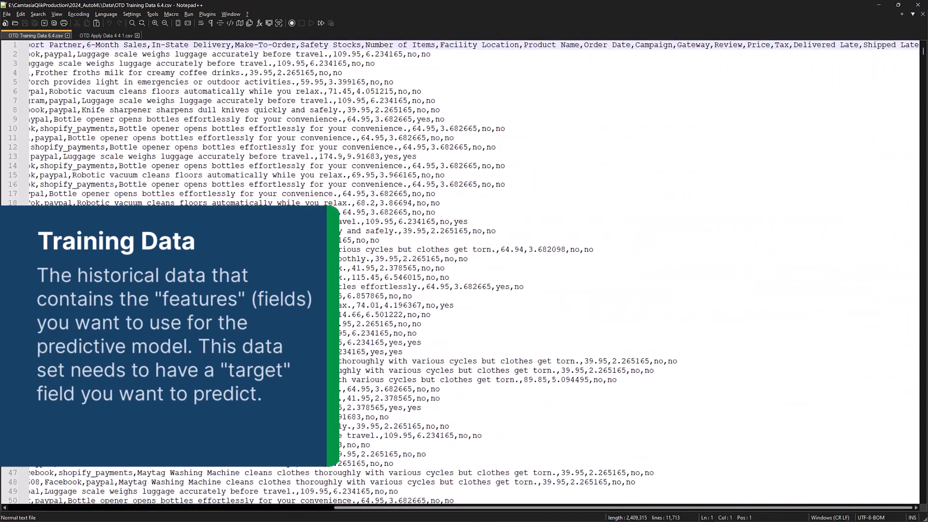
drag(863, 45, 919, 45)
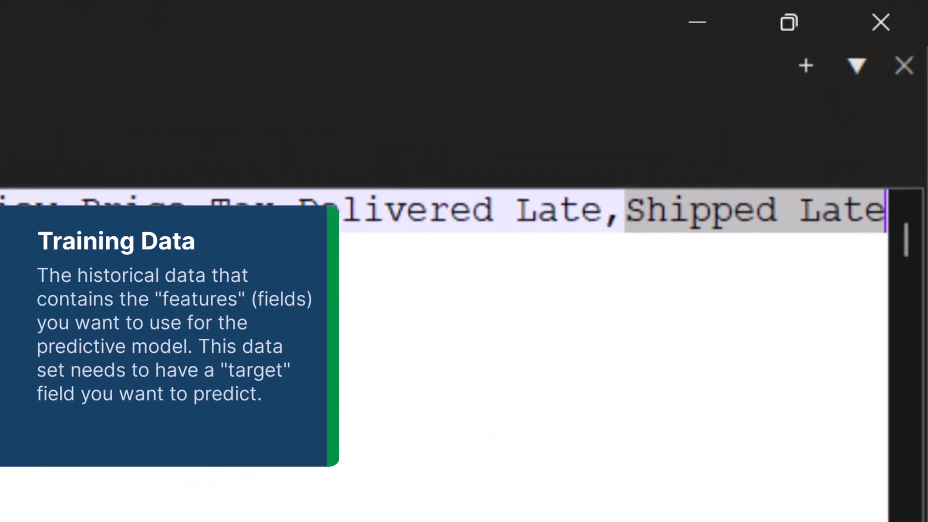
click(822, 255)
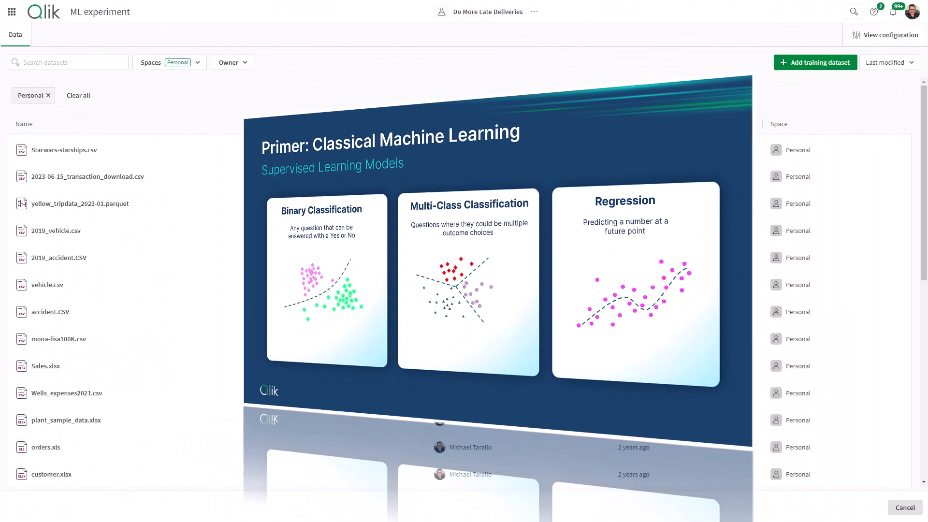
- In Qlik, filter the experiment's available datasets by the AutoML - Do More space
click(200, 64)
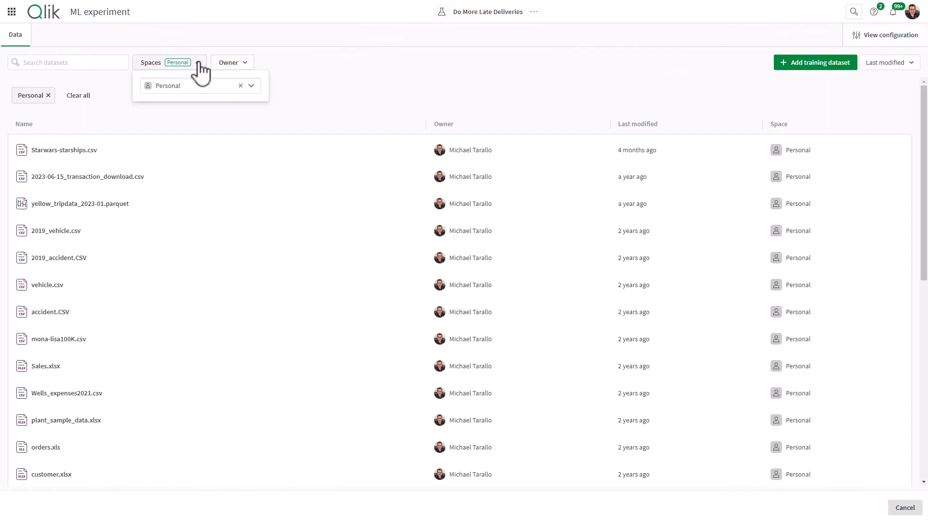
click(251, 86)
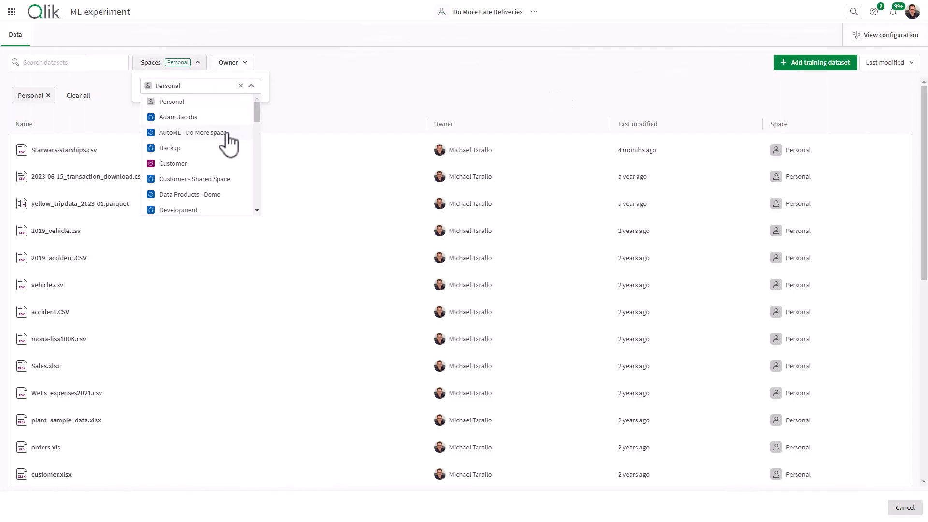
click(225, 132)
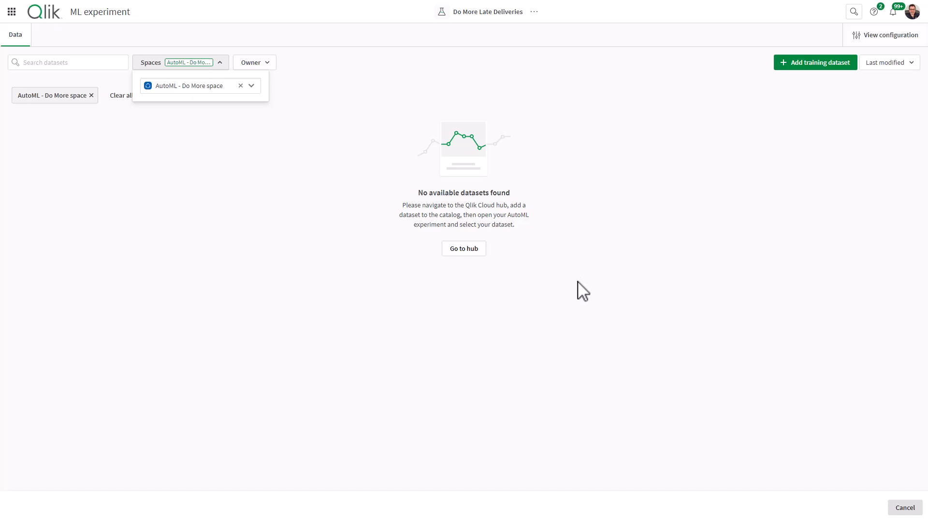
- Upload OTD Training Data 6.4.csv to the AutoML - Do More space as the experiment's training dataset
click(814, 65)
click(463, 278)
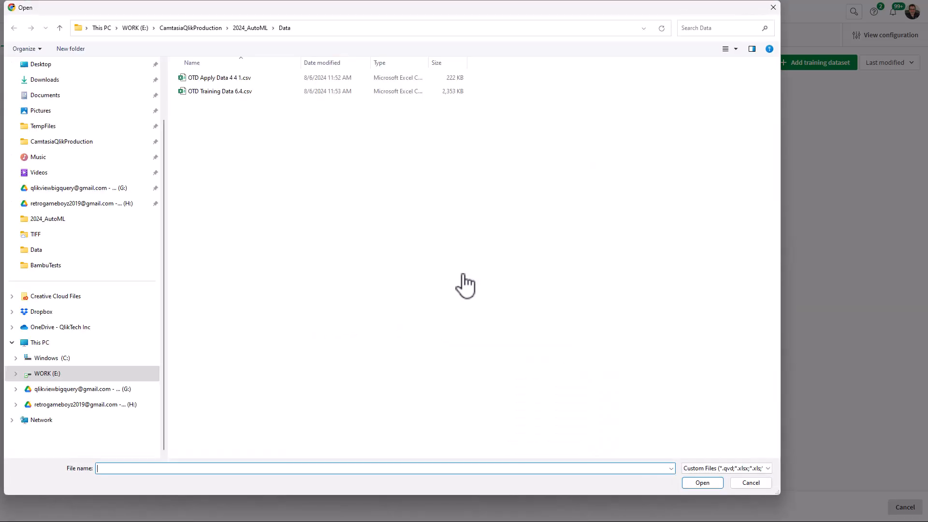
double_click(246, 90)
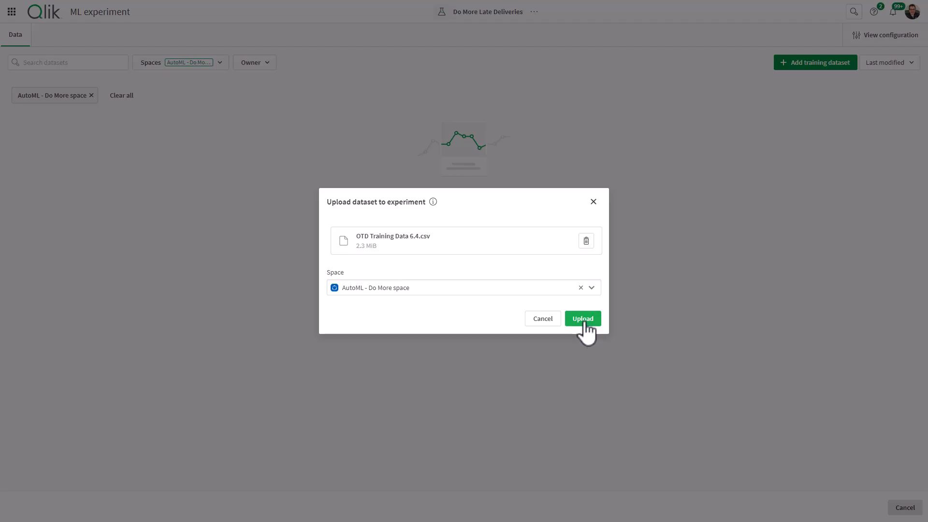
click(586, 323)
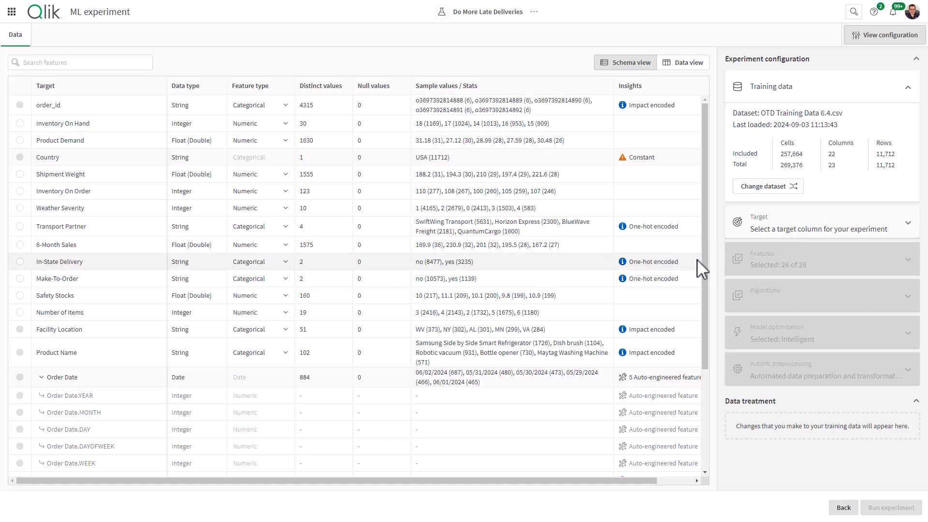
- Set Shipped Late as the target column and run the experiment
drag(704, 269, 713, 392)
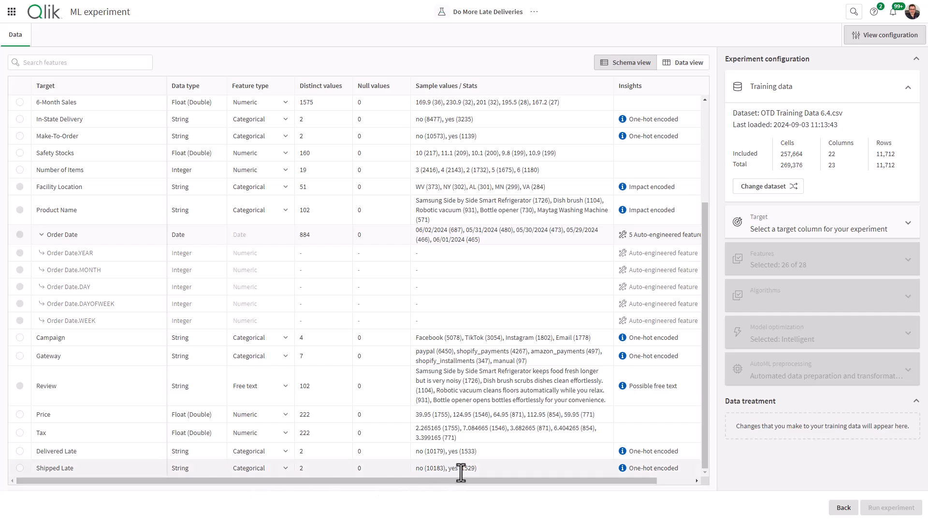
click(20, 468)
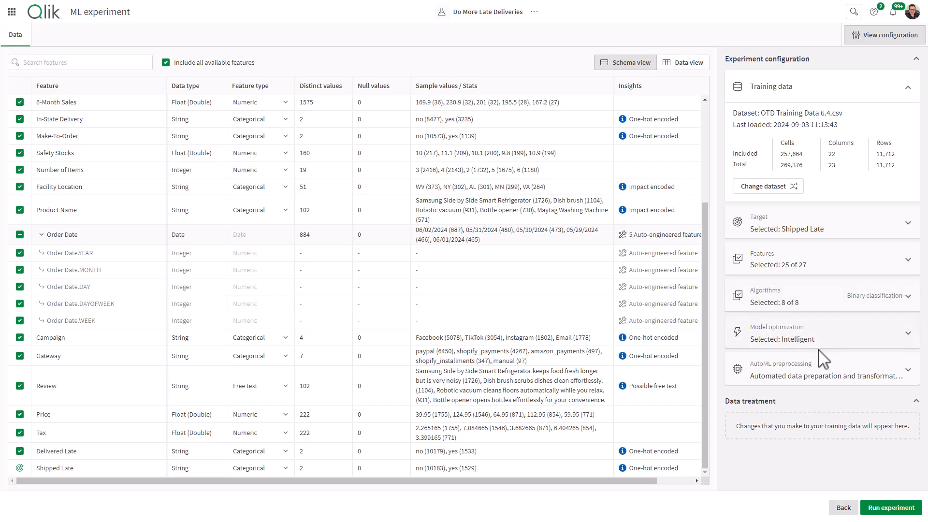
click(892, 510)
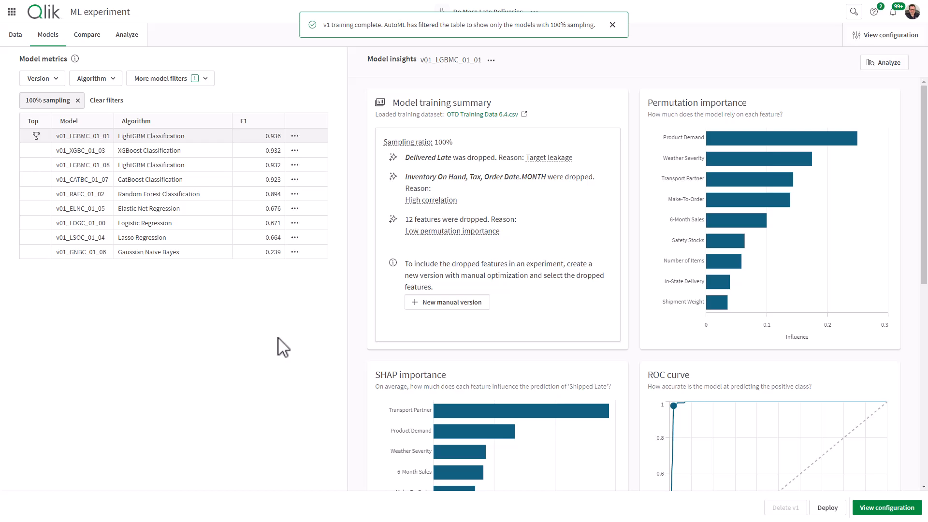
- Review the algorithm filter options and the insights of the v01_XGBC_01_03 and v01_LGBMC_01_01 models
click(105, 80)
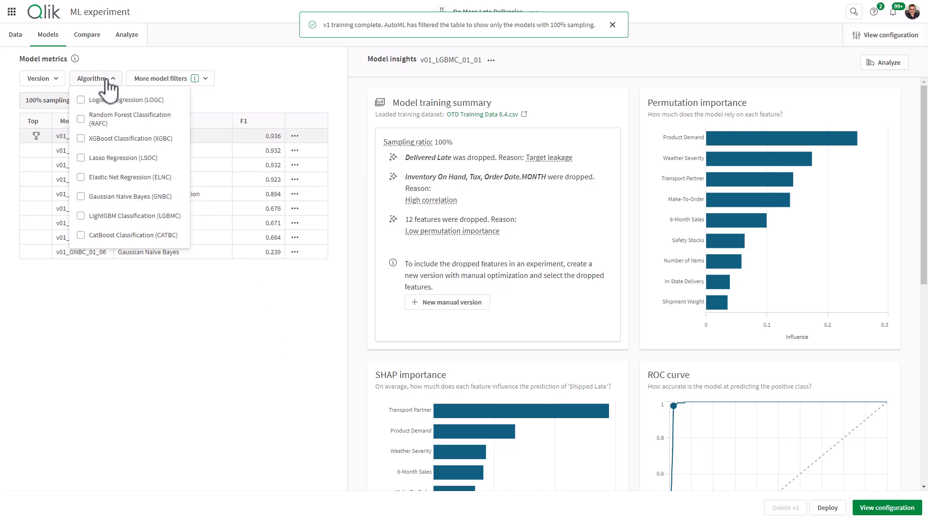
click(278, 78)
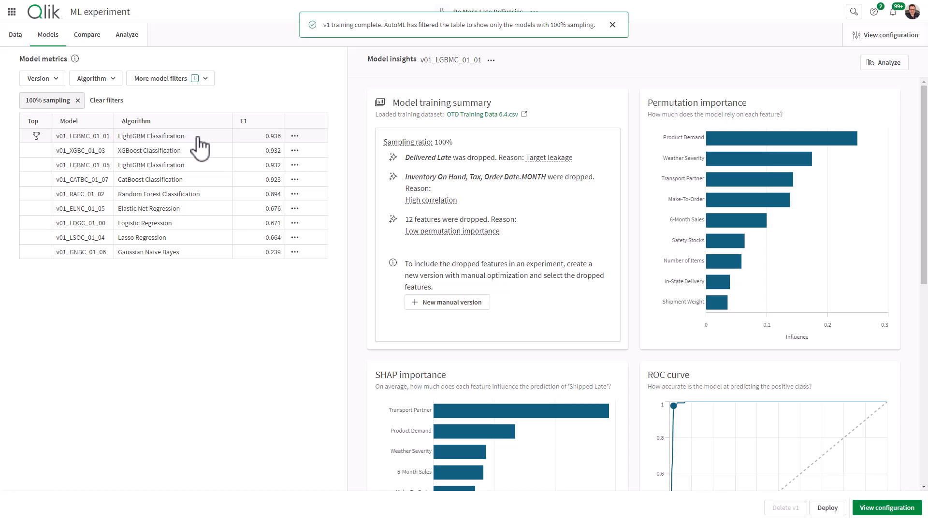
click(199, 151)
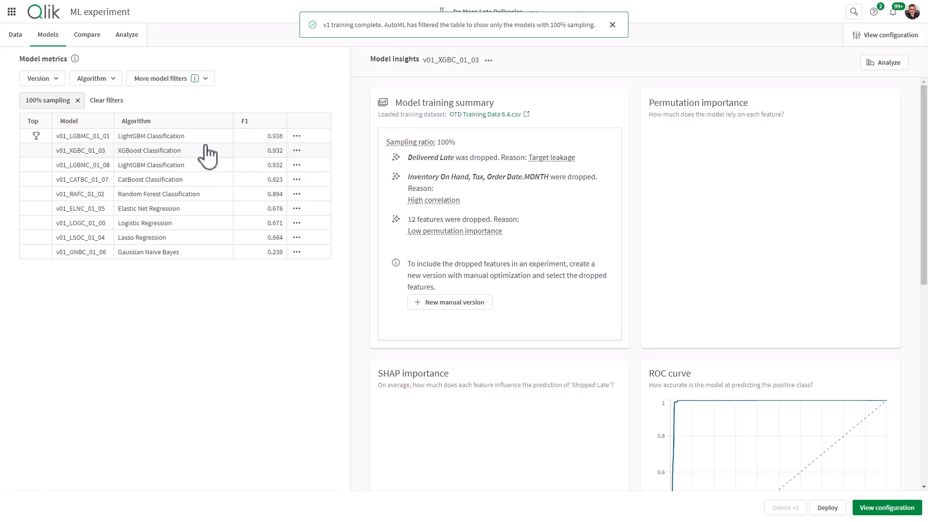
click(207, 138)
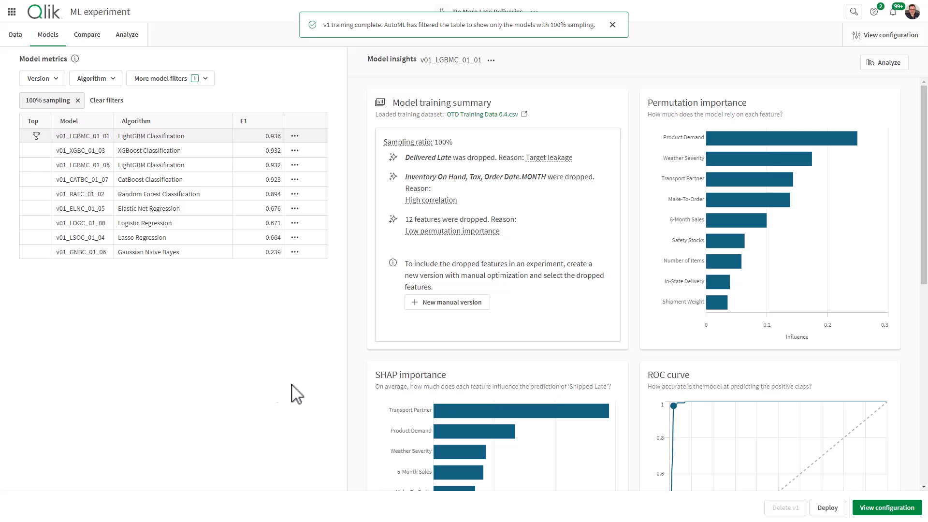
- Deploy the v01_LGBMC_01_01 model under the name "Late Deliveries Deploy", open the deployment and acknowledge the approval request
click(828, 508)
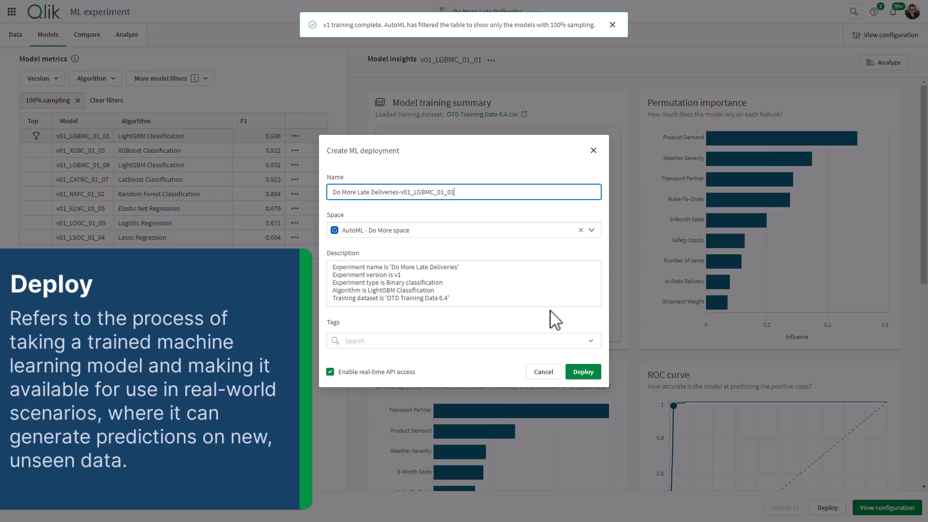
drag(476, 192, 317, 196)
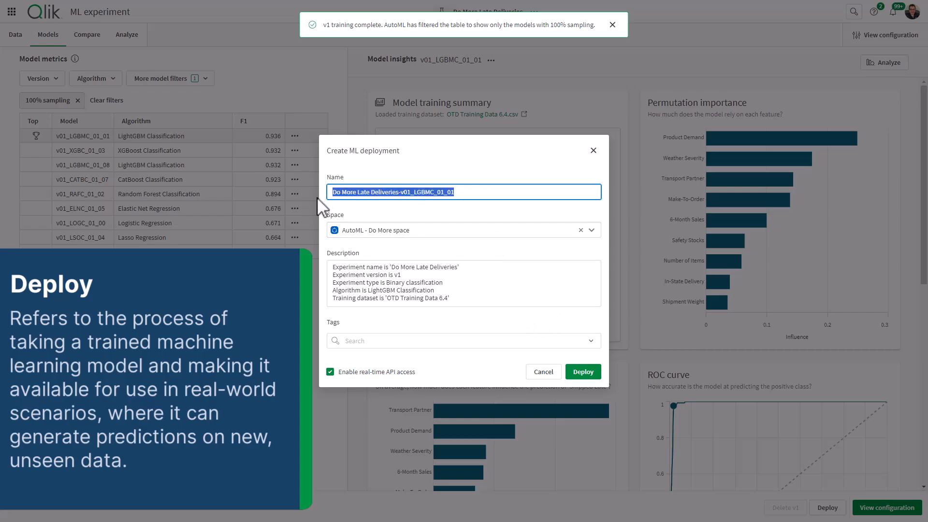
text(Late Deliv)
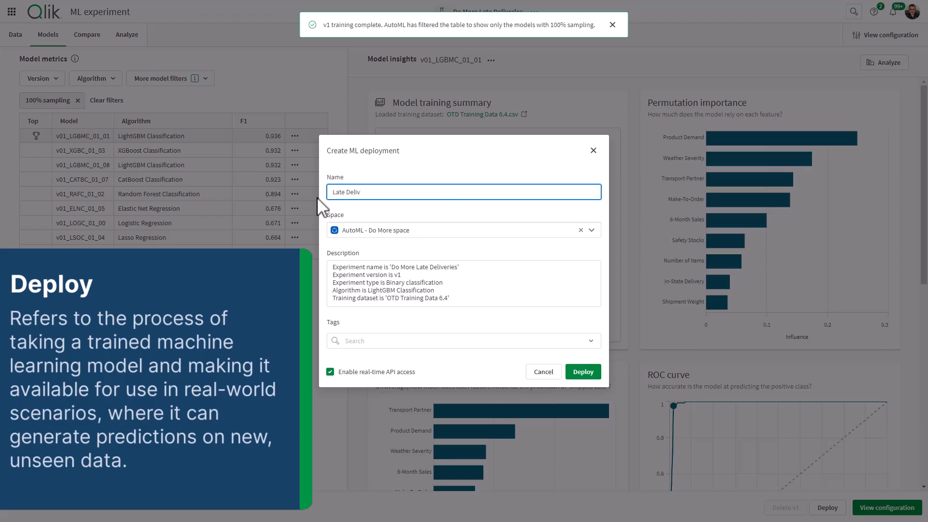
text(eries Deploy)
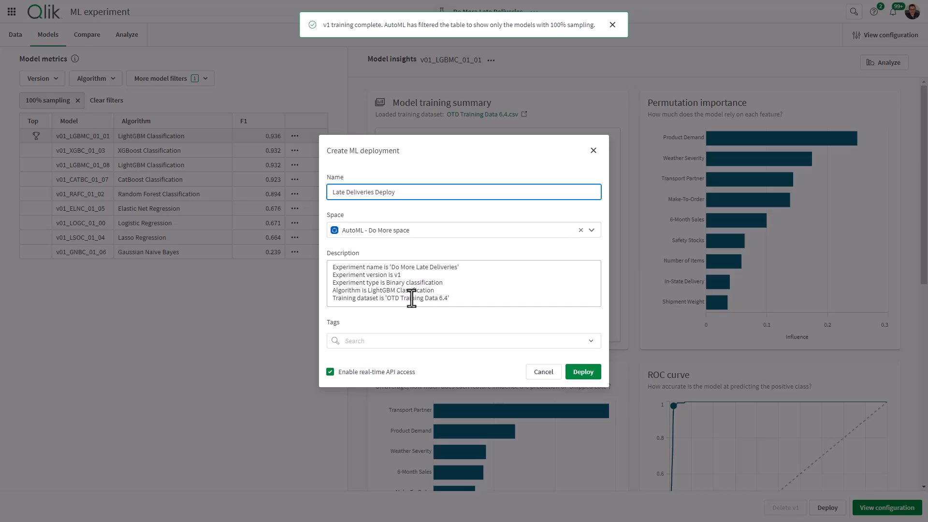
click(590, 378)
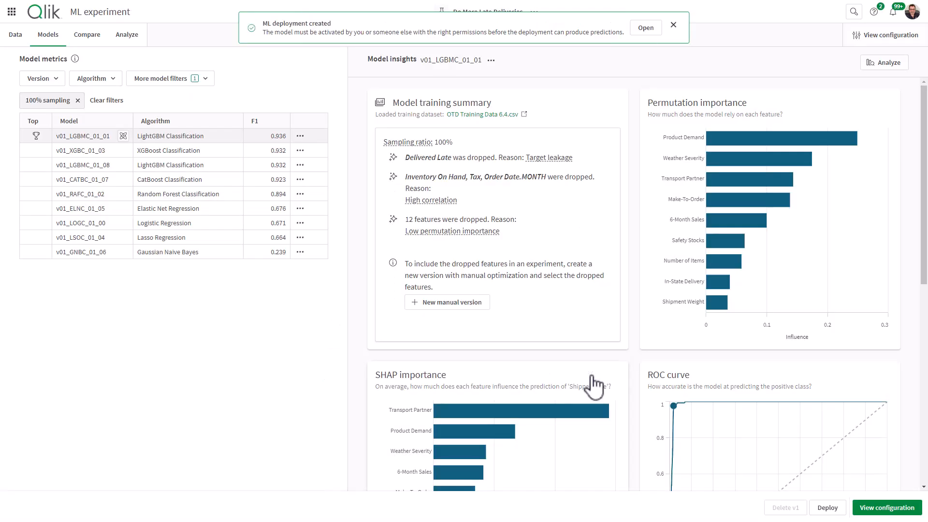
click(646, 28)
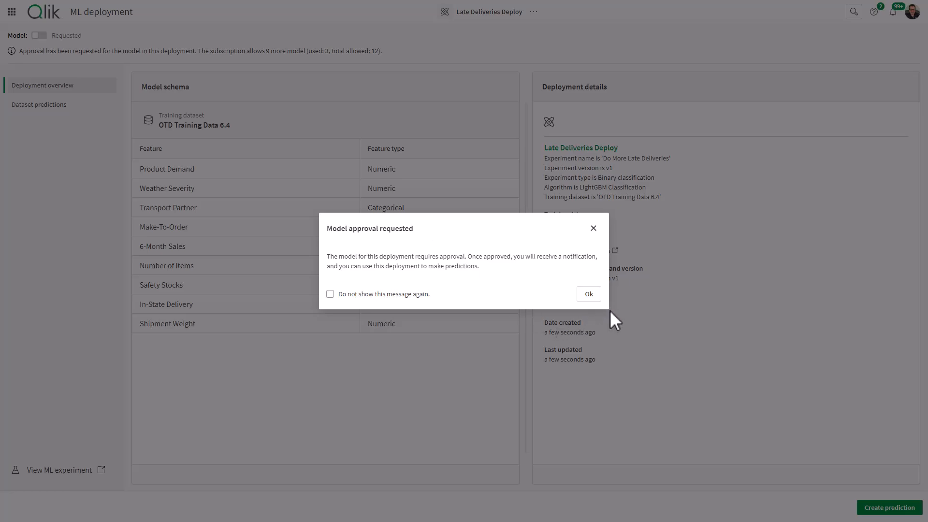
click(589, 294)
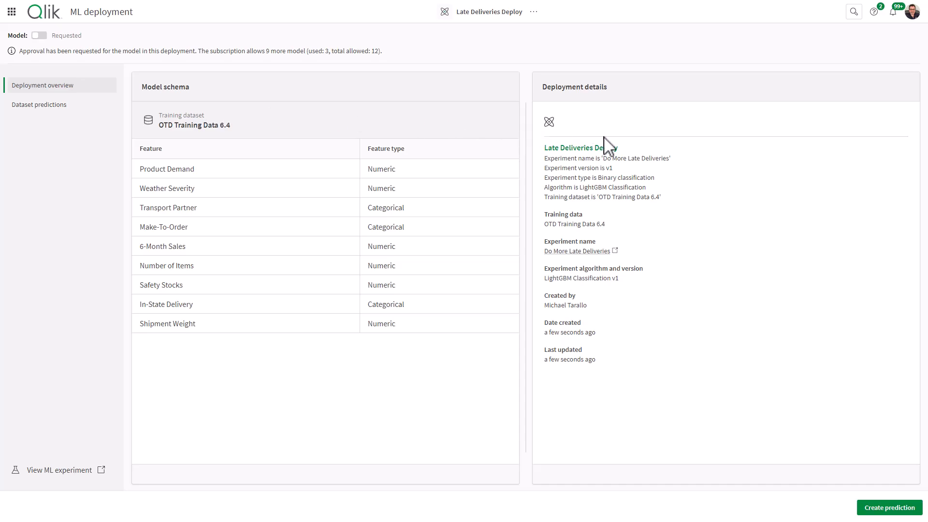
- Start a new prediction and upload OTD Apply Data 4 4 1.csv to the AutoML - Do More space as its apply dataset
click(879, 512)
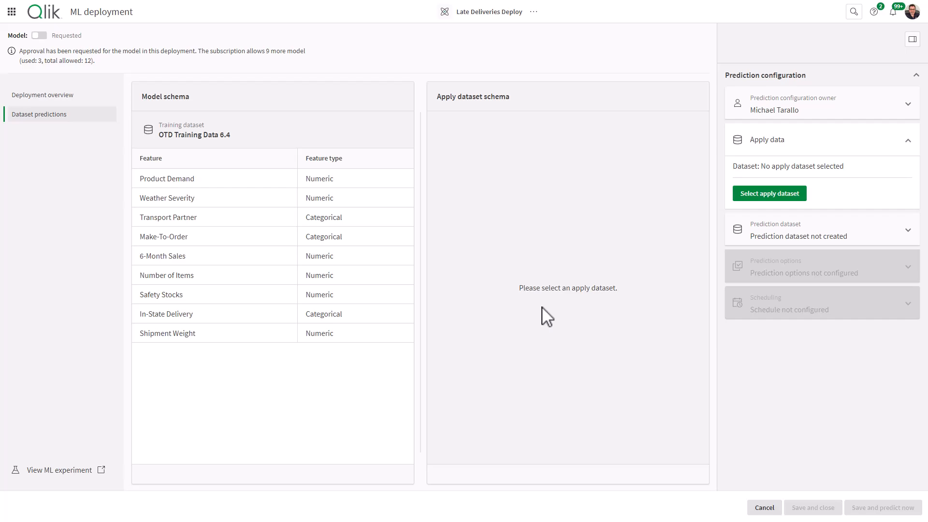
click(772, 198)
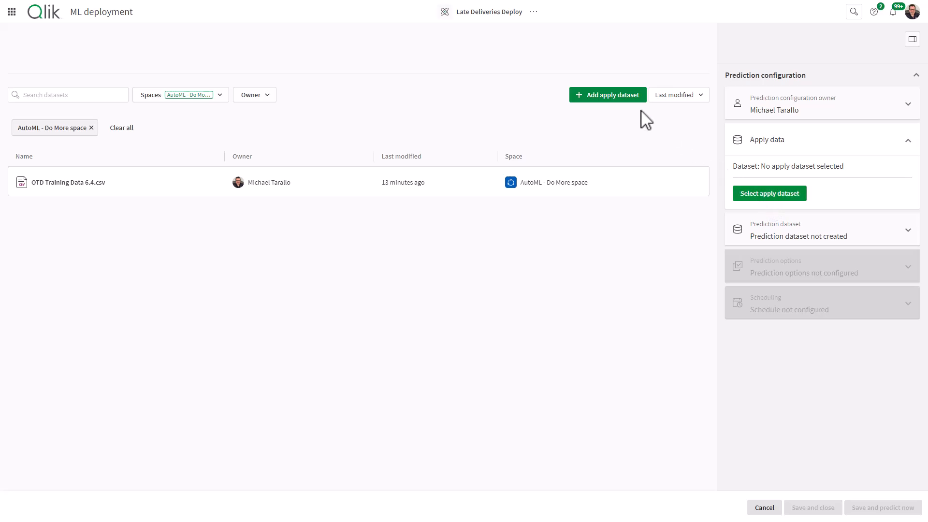
click(625, 100)
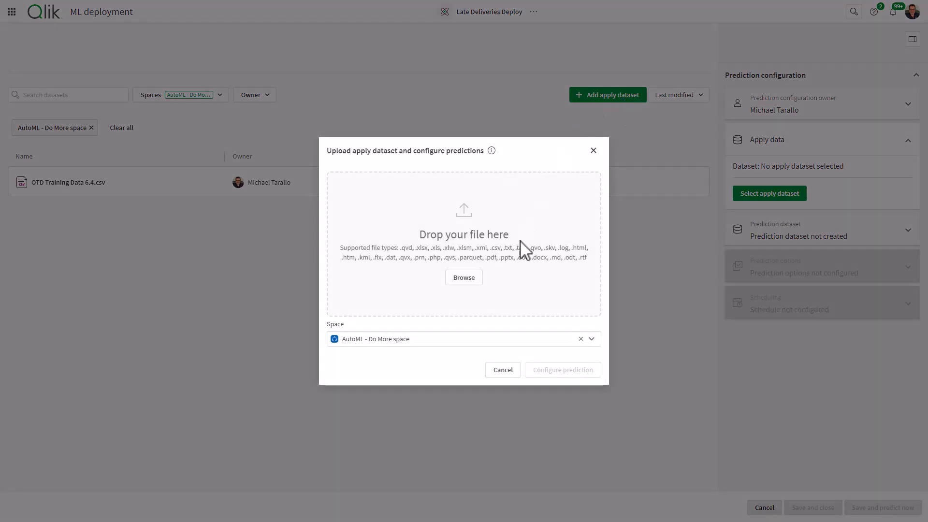
click(467, 283)
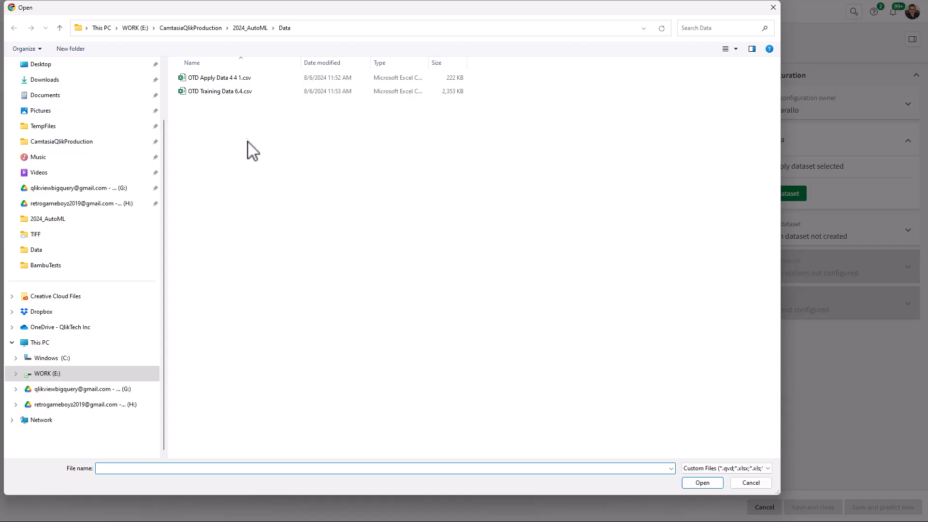
double_click(209, 79)
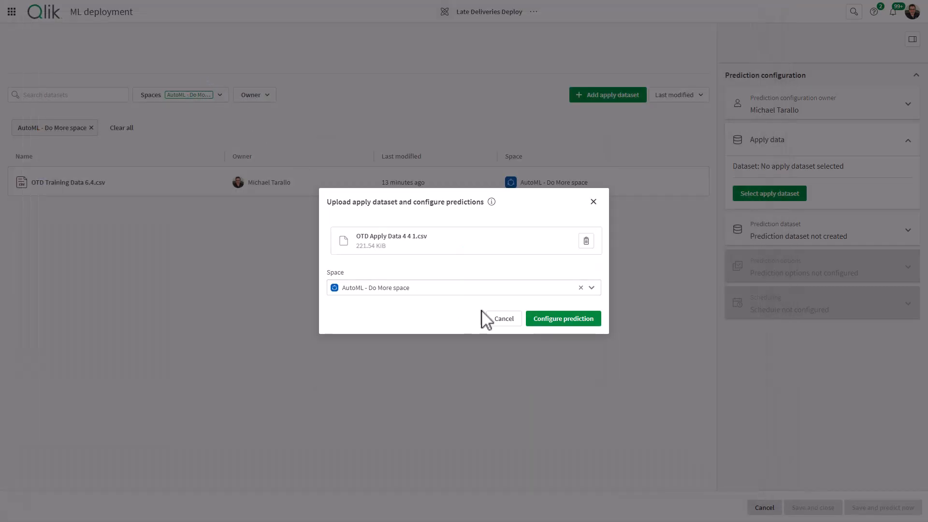
click(561, 320)
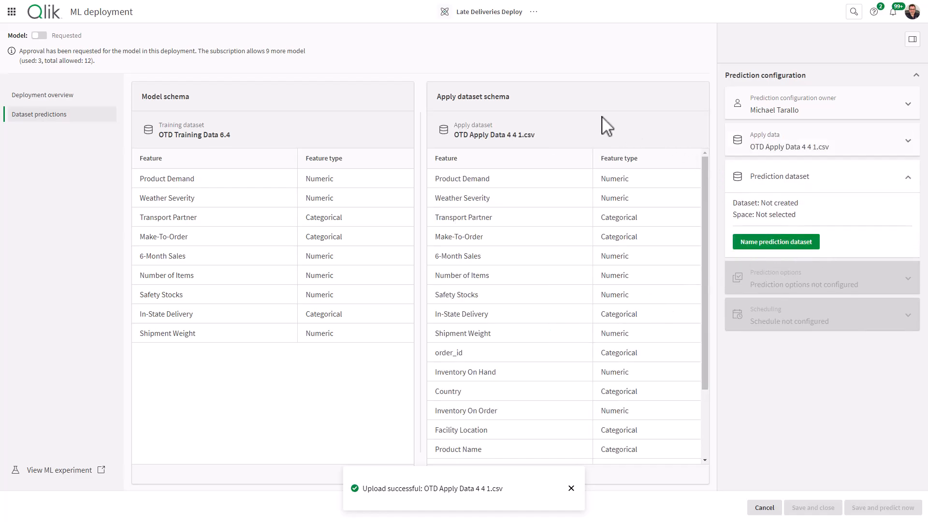
- Confirm OTD Apply Data 4 4 1_Prediction as the prediction dataset name, in .csv format and in the AutoML - Do More space
click(768, 243)
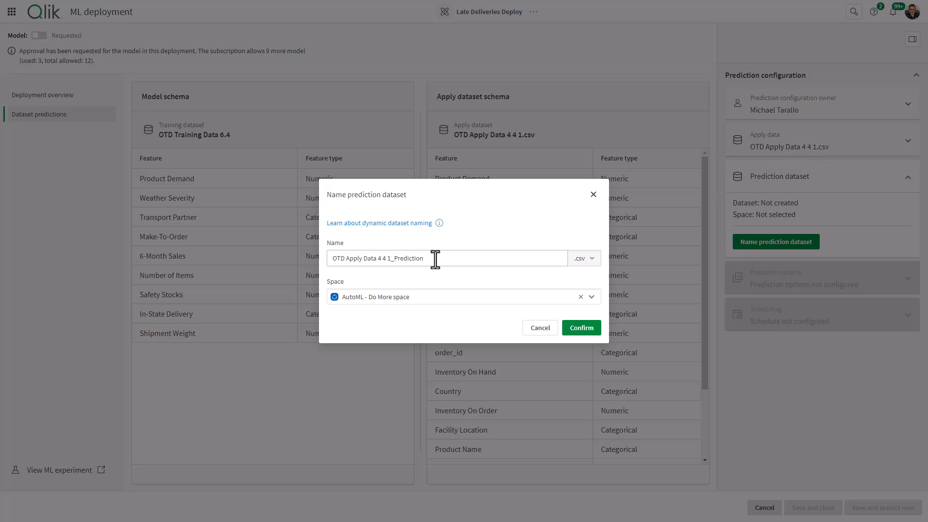
click(591, 262)
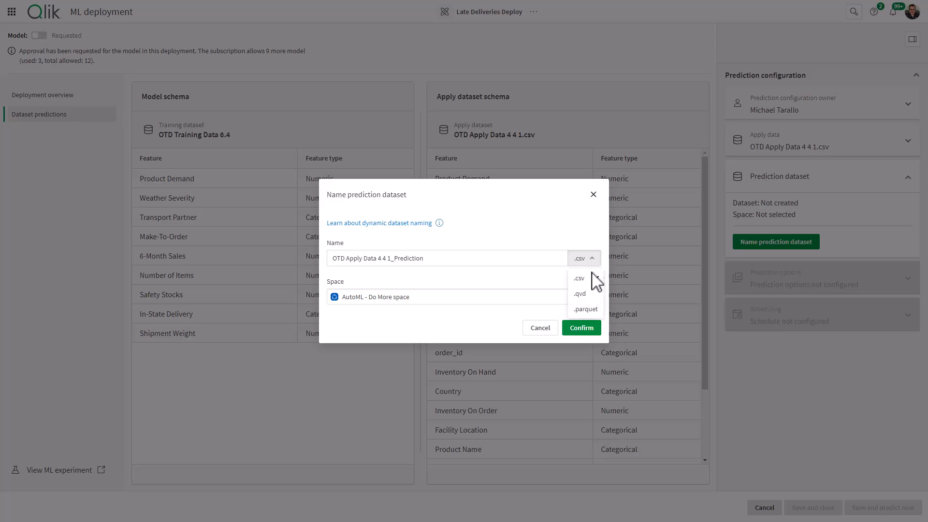
click(594, 276)
click(582, 328)
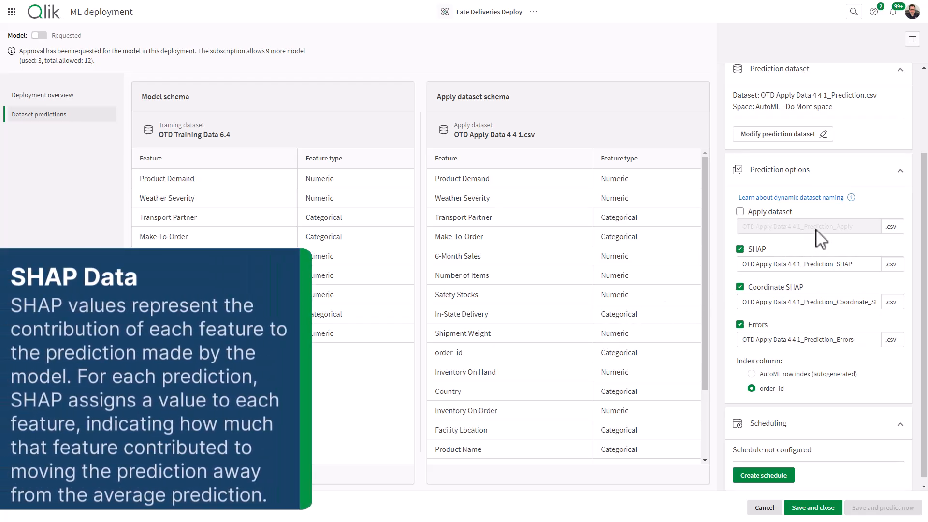
- Include the SHAP and Coordinate SHAP datasets in the prediction options and exclude the Errors dataset
mouse_move(758, 250)
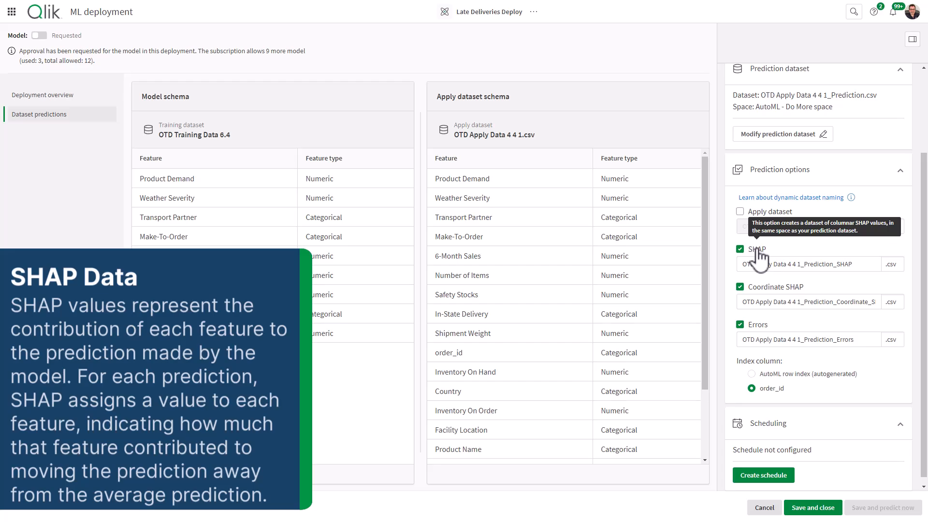
click(758, 251)
click(740, 287)
click(740, 324)
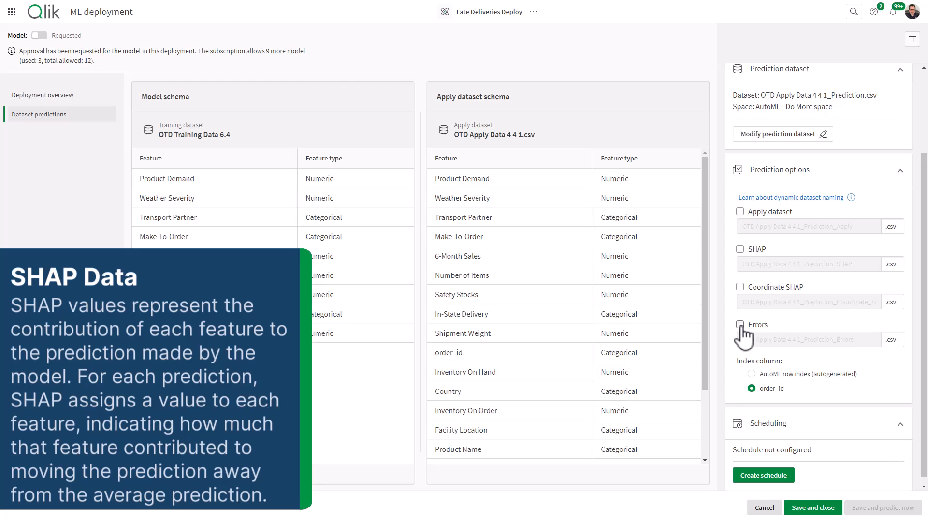
click(740, 249)
click(740, 287)
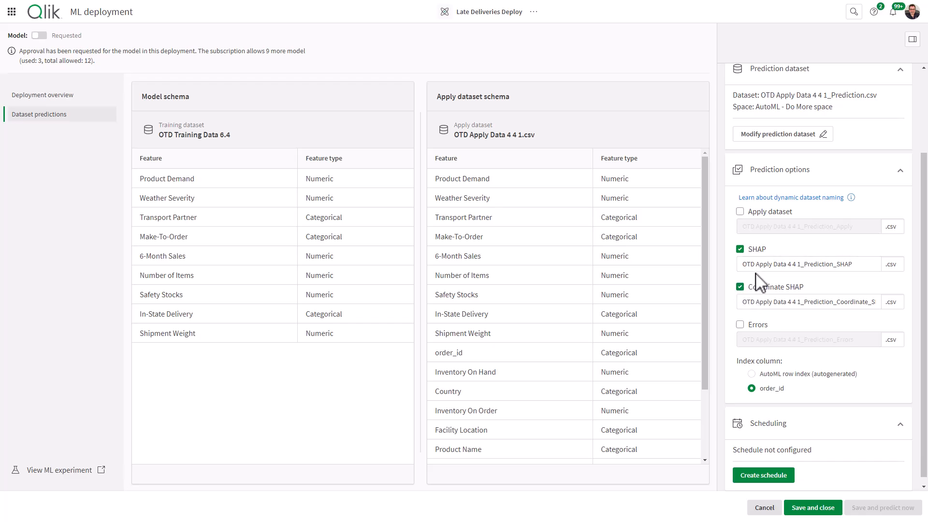
click(768, 266)
click(892, 268)
click(794, 264)
scroll(797, 280, down, 1)
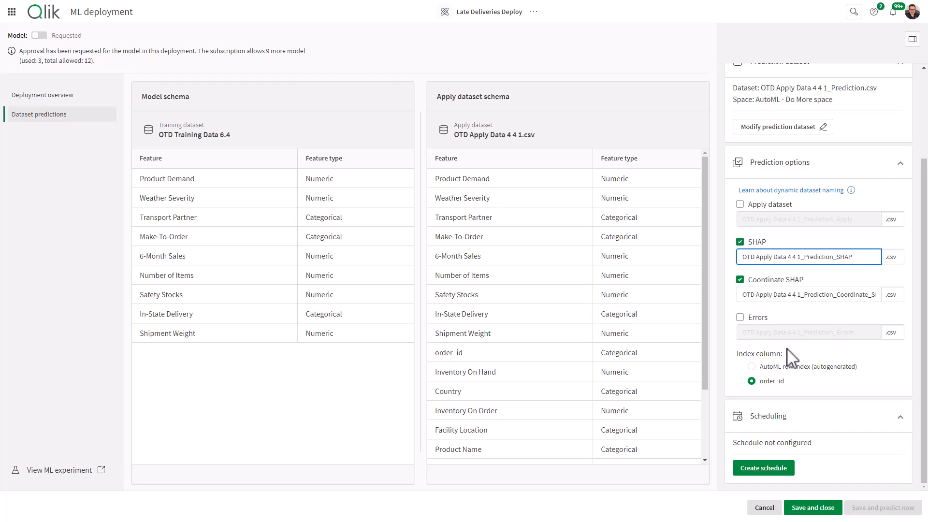
- Look at the prediction schedule settings without creating a schedule, and save and close the prediction configuration
click(786, 469)
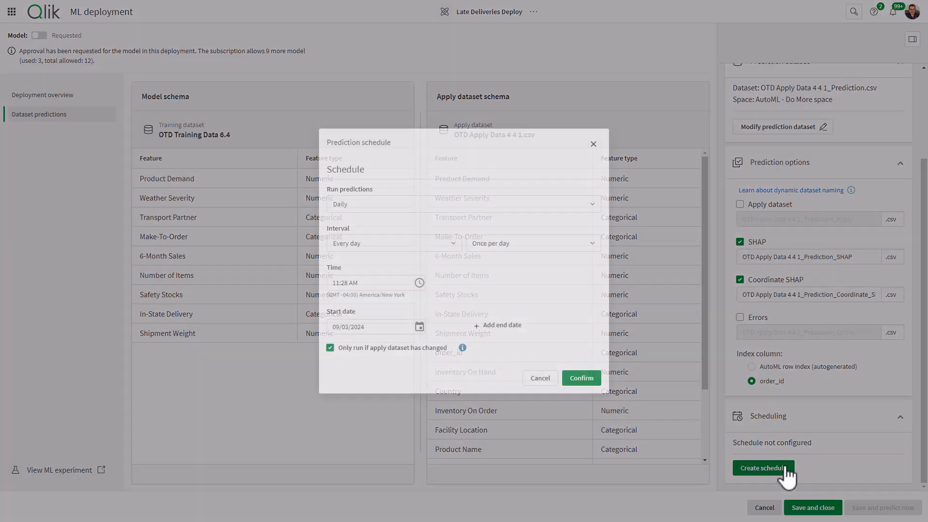
click(551, 379)
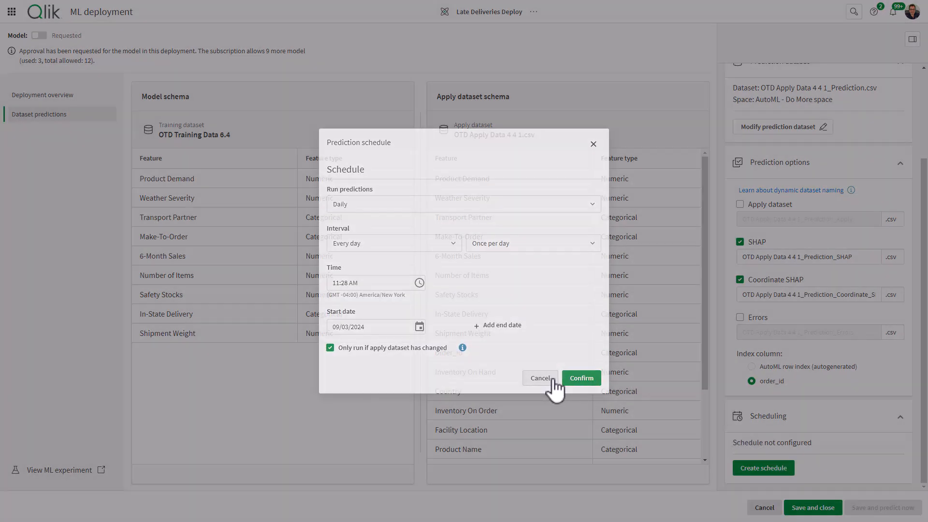
click(820, 508)
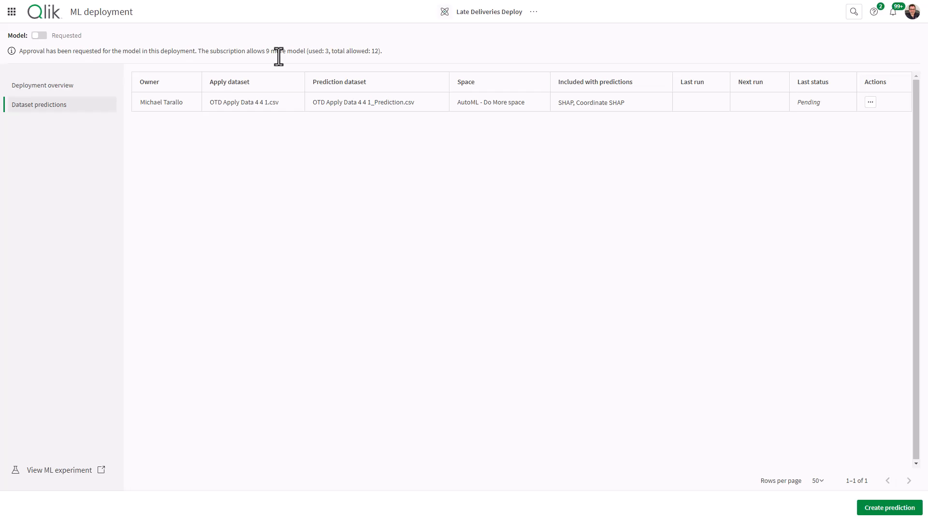
- Activate predictions for the deployed model and run the prediction configured on OTD Apply Data 4 4 1.csv
click(39, 36)
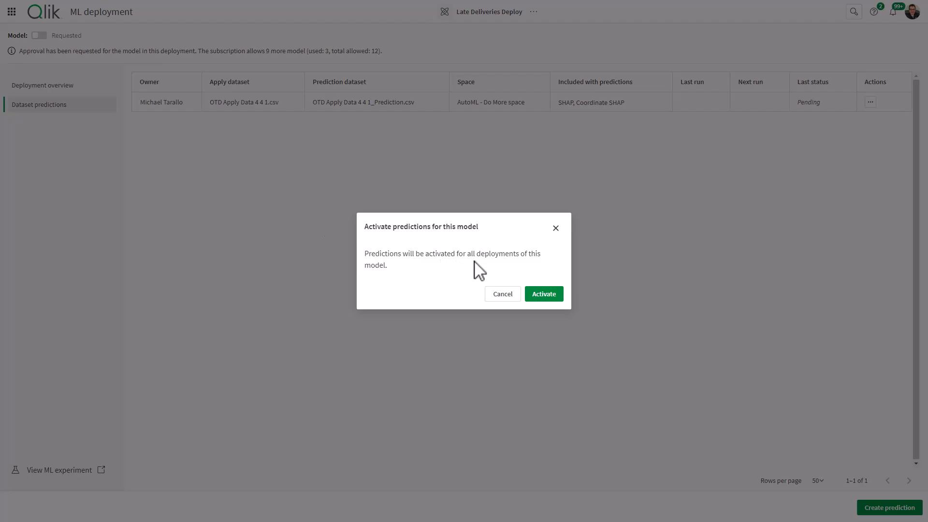
click(540, 294)
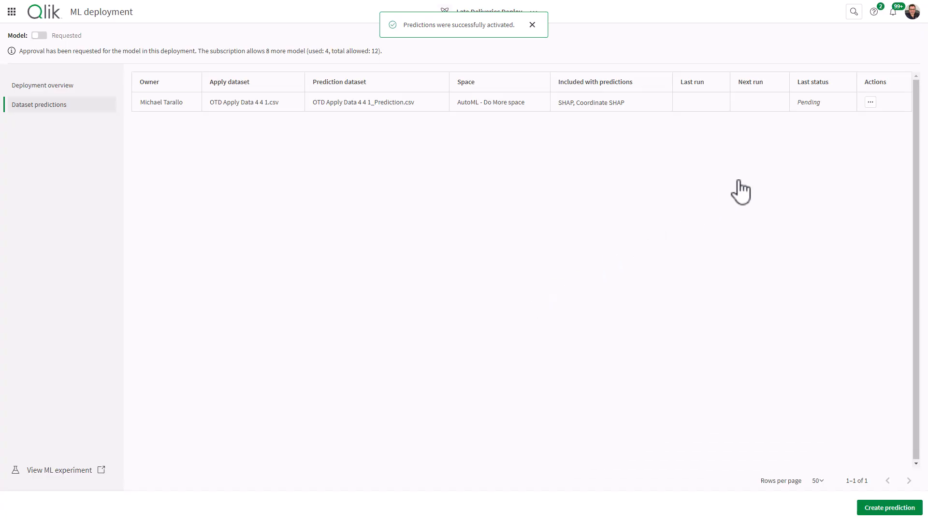
click(870, 102)
click(842, 121)
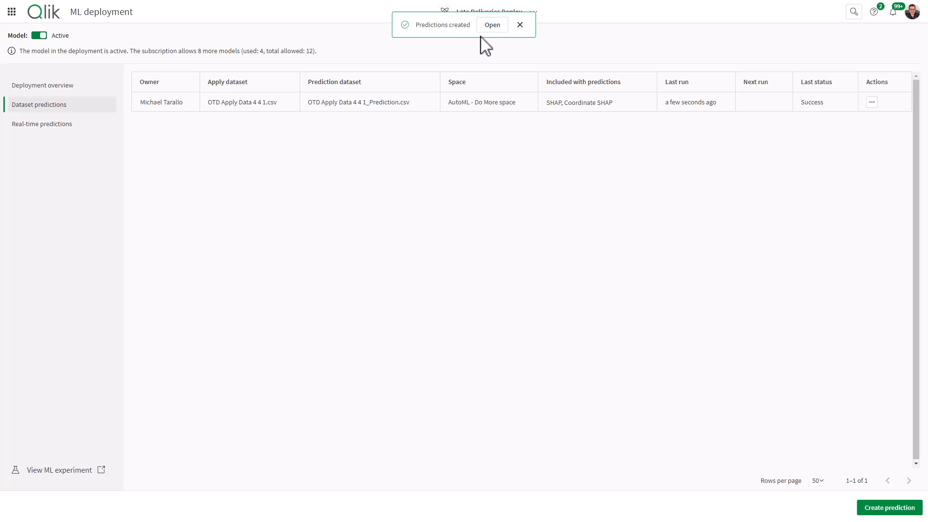
- Open the created predictions in the catalog and extend the type filter with ML deployments and ML experiments
click(492, 25)
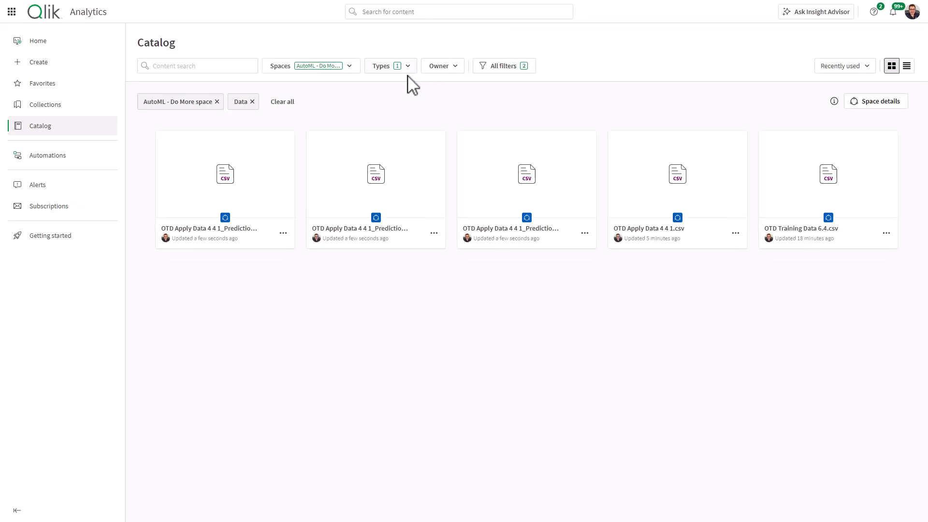
click(408, 70)
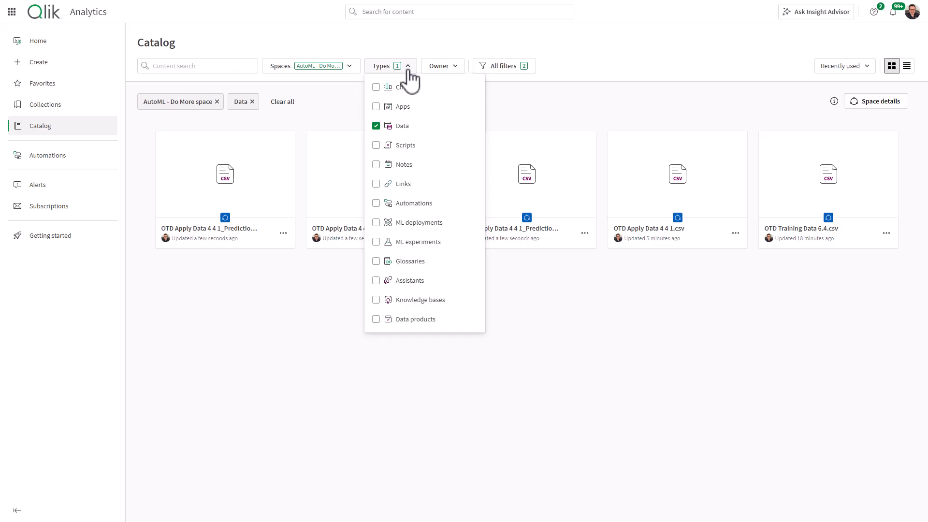
click(376, 223)
click(377, 242)
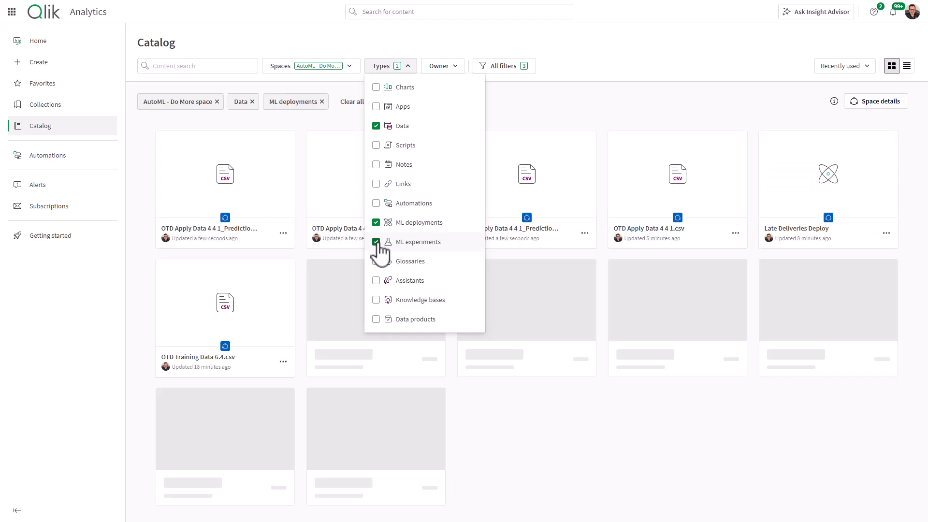
click(719, 425)
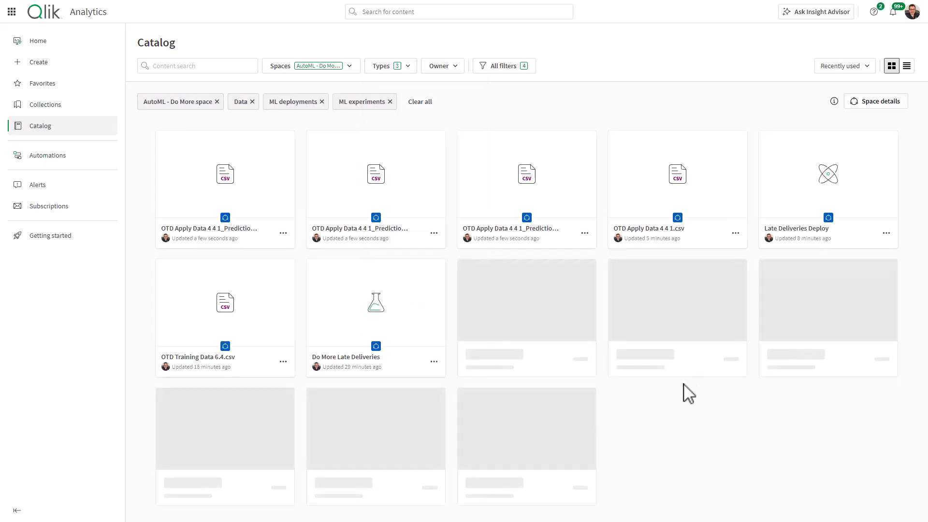
- Examine the full names and types of the prediction, SHAP, apply and training datasets, the deployment and the experiment in the catalog
mouse_move(256, 228)
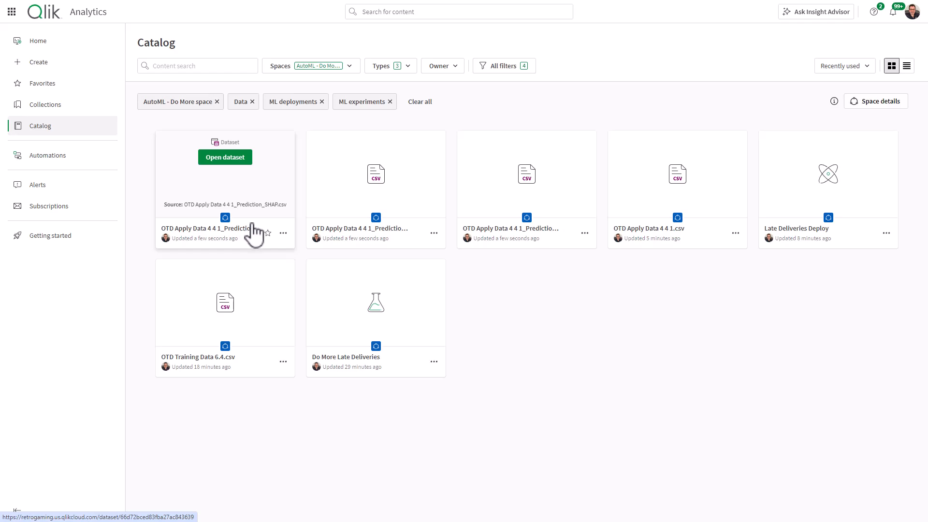
mouse_move(398, 239)
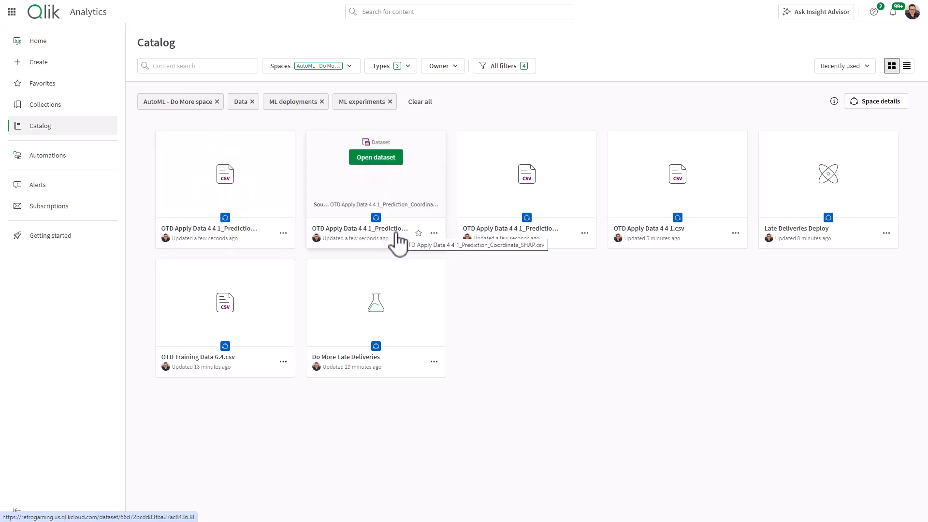
mouse_move(514, 242)
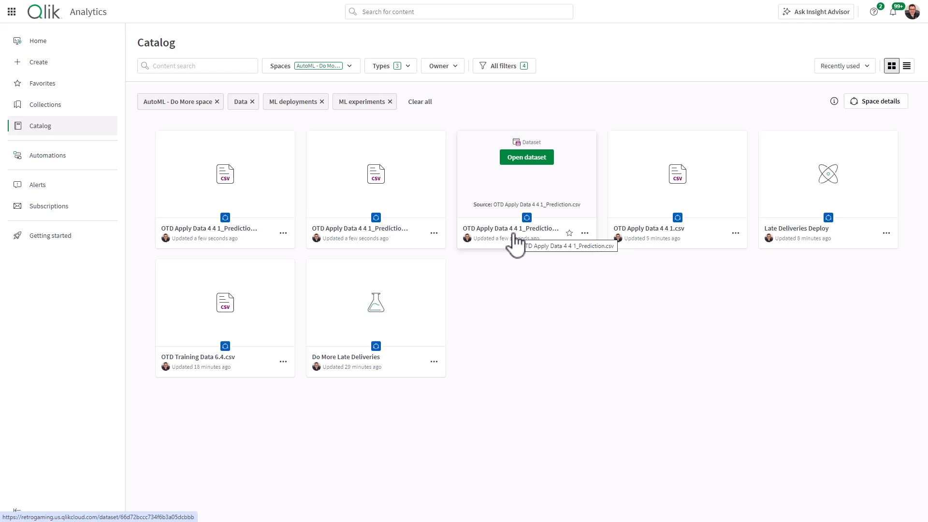
mouse_move(667, 247)
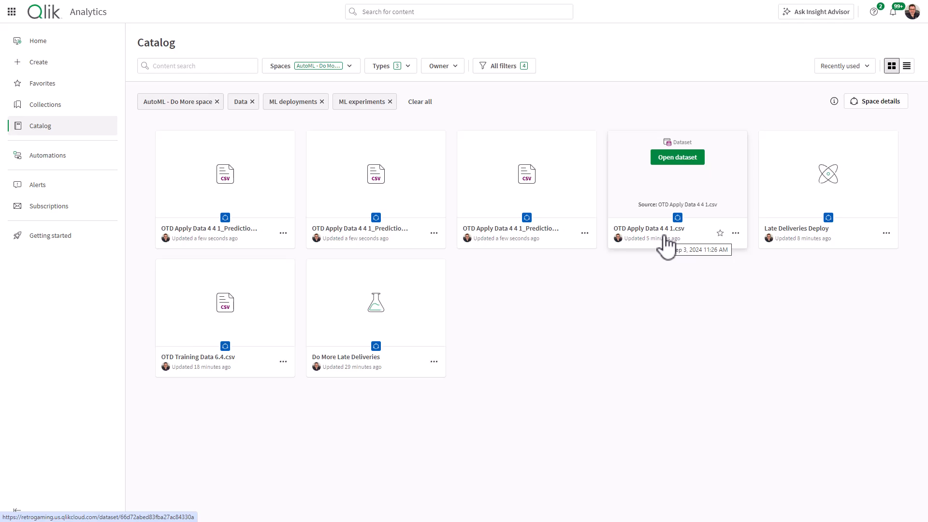
mouse_move(825, 250)
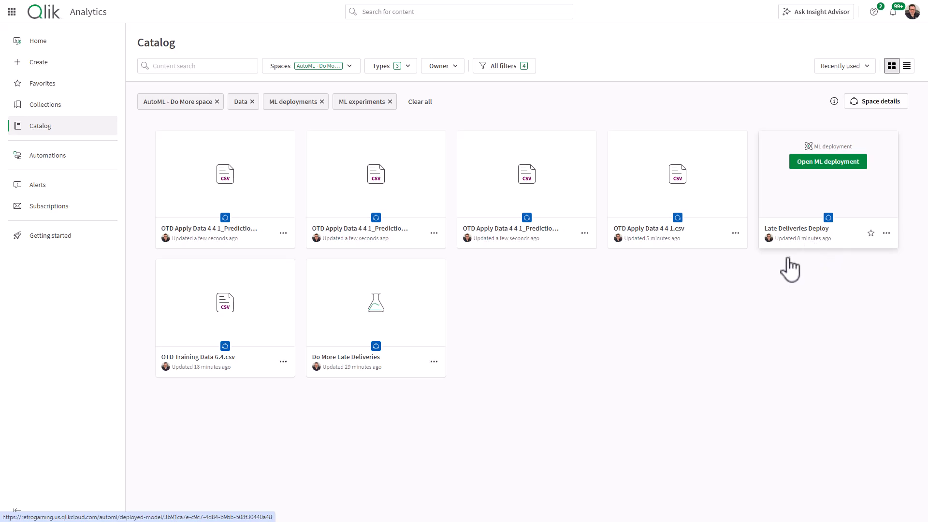
mouse_move(339, 371)
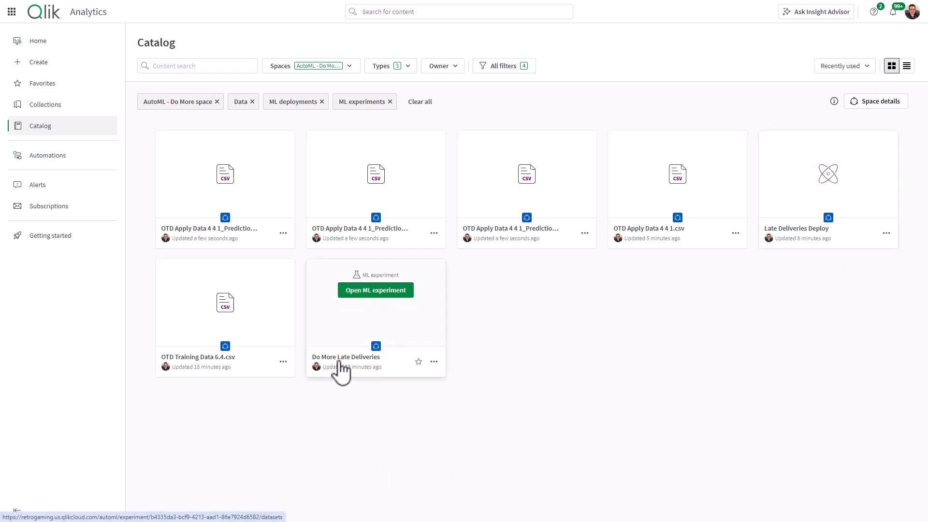
mouse_move(193, 373)
- Open the page for creating new content
click(48, 64)
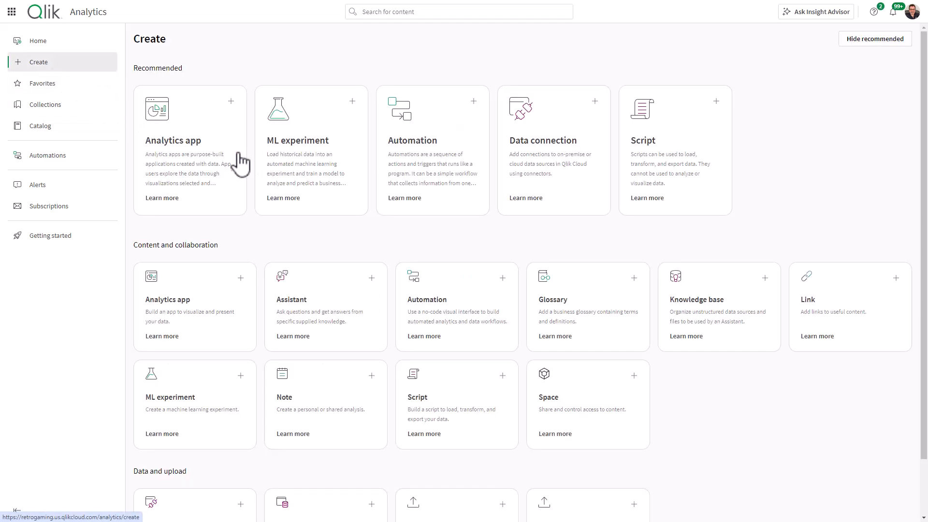